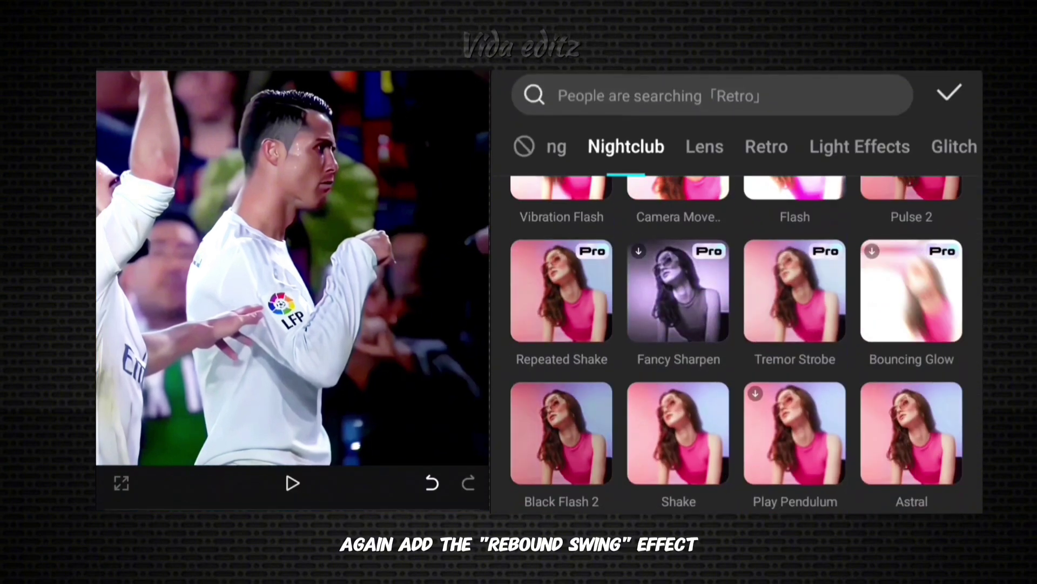
Apply the Rebound Swing effect to the clip
scroll(737, 345, "down", 3)
scroll(738, 346, "down", 2)
scroll(738, 346, "down", 2)
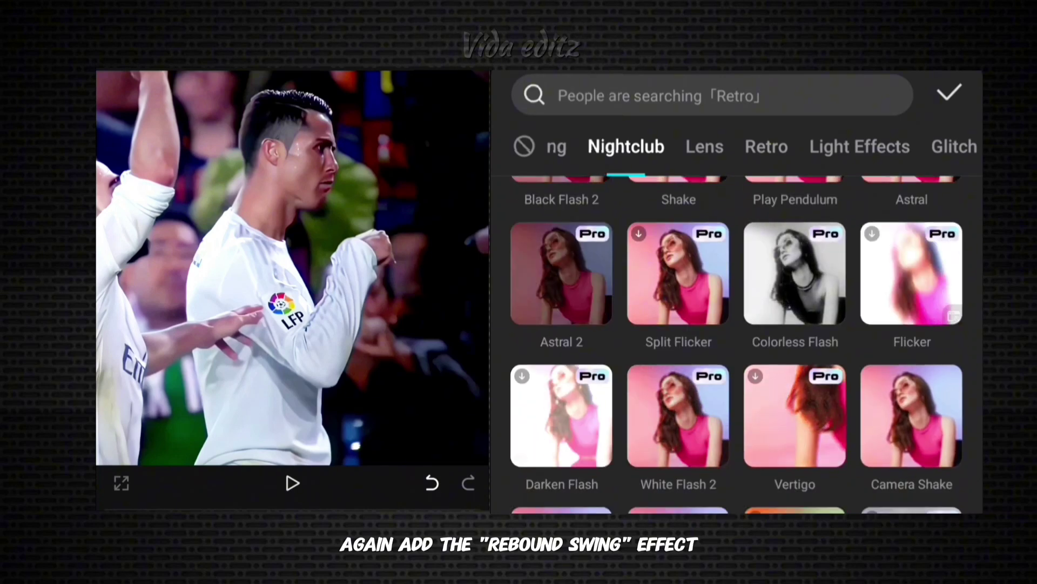
scroll(737, 346, "down", 4)
scroll(738, 345, "down", 3)
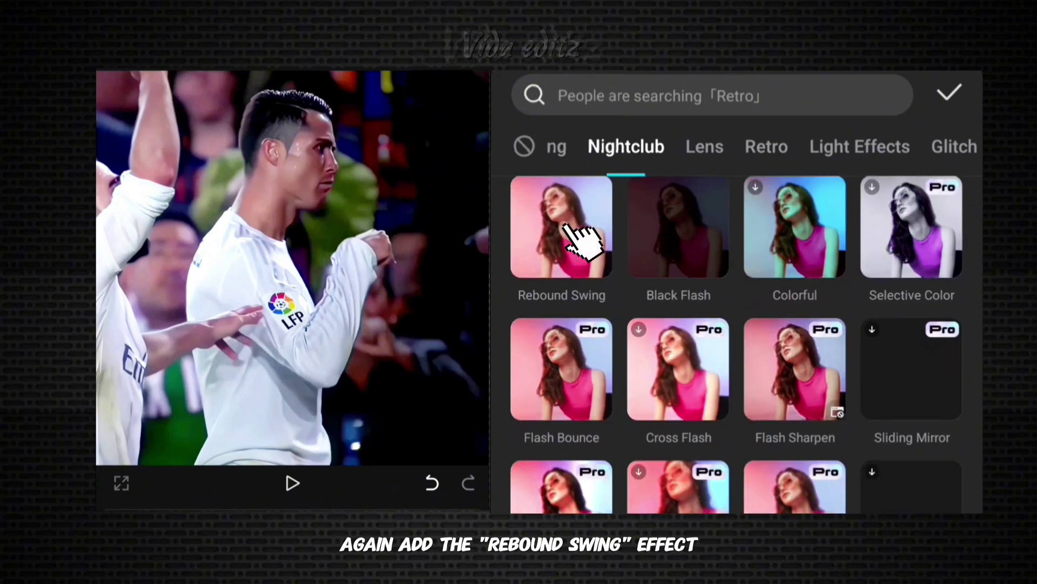
left_click(562, 227)
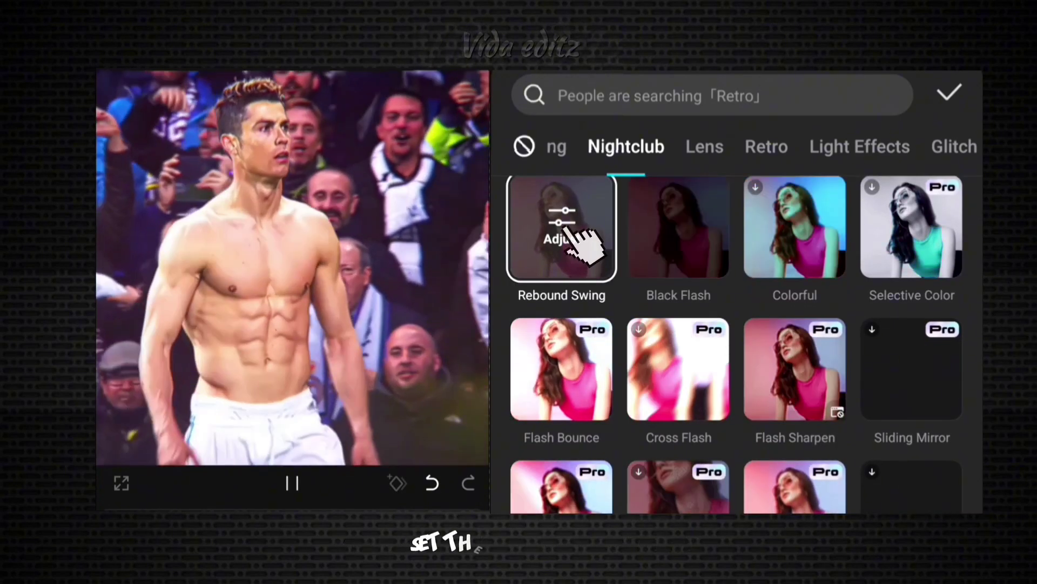
Set the Rebound Swing intensity to 10 and confirm the effect
left_click(565, 232)
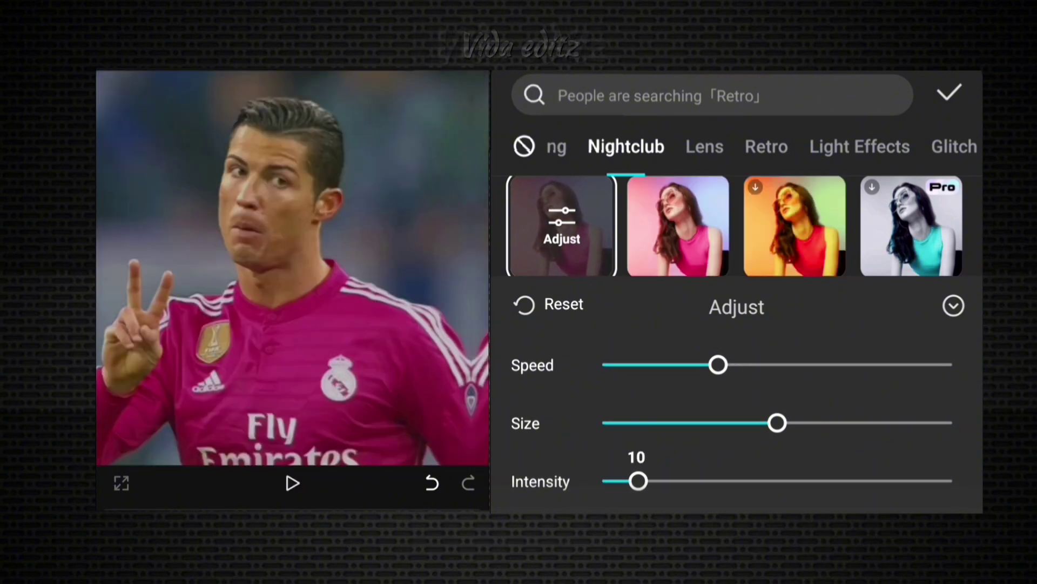
left_click(954, 305)
left_click(950, 93)
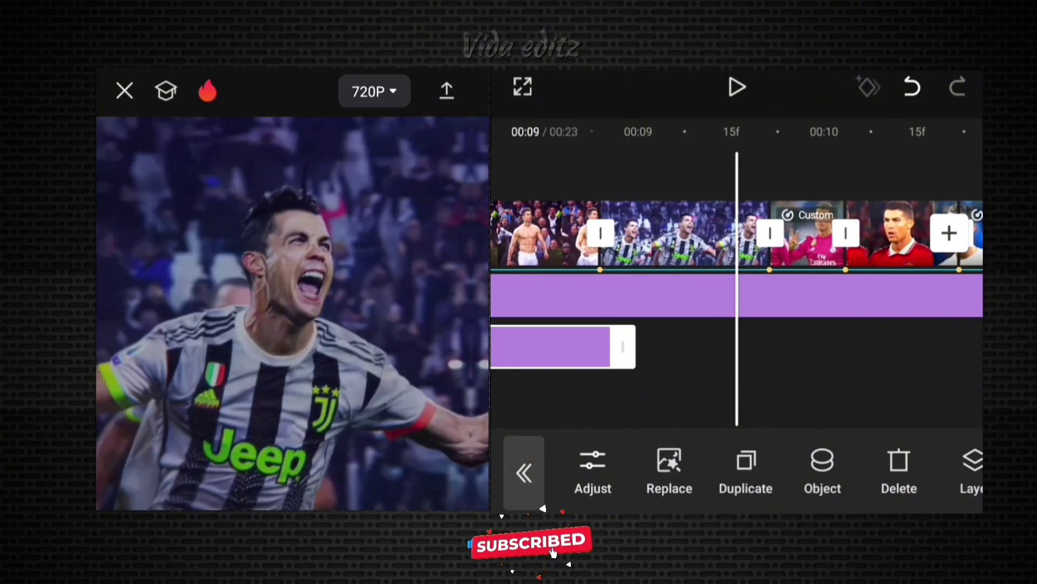
scroll(737, 271, "left", 5)
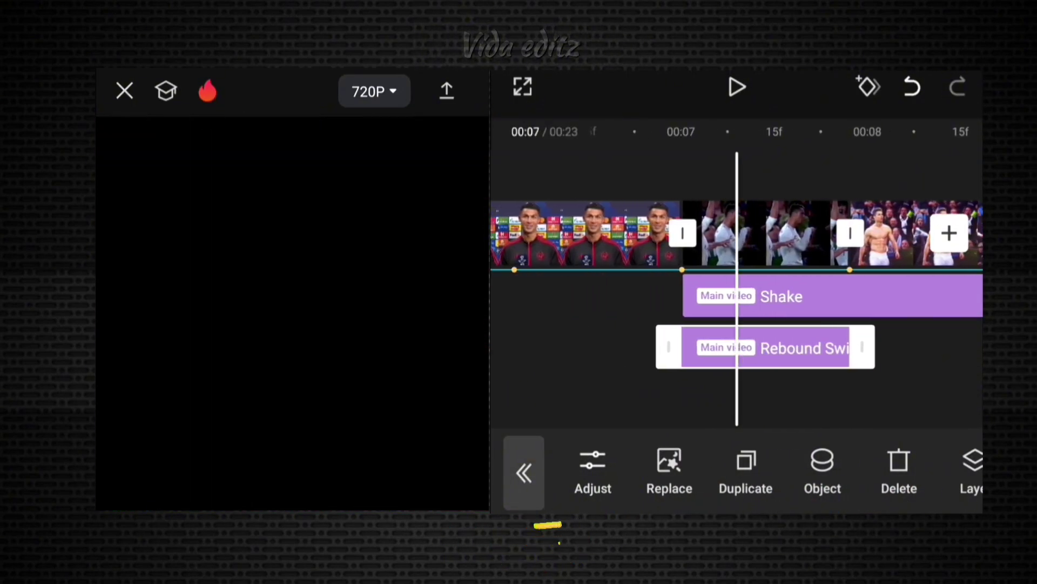
scroll(736, 233, "left", 3)
scroll(736, 233, "right", 3)
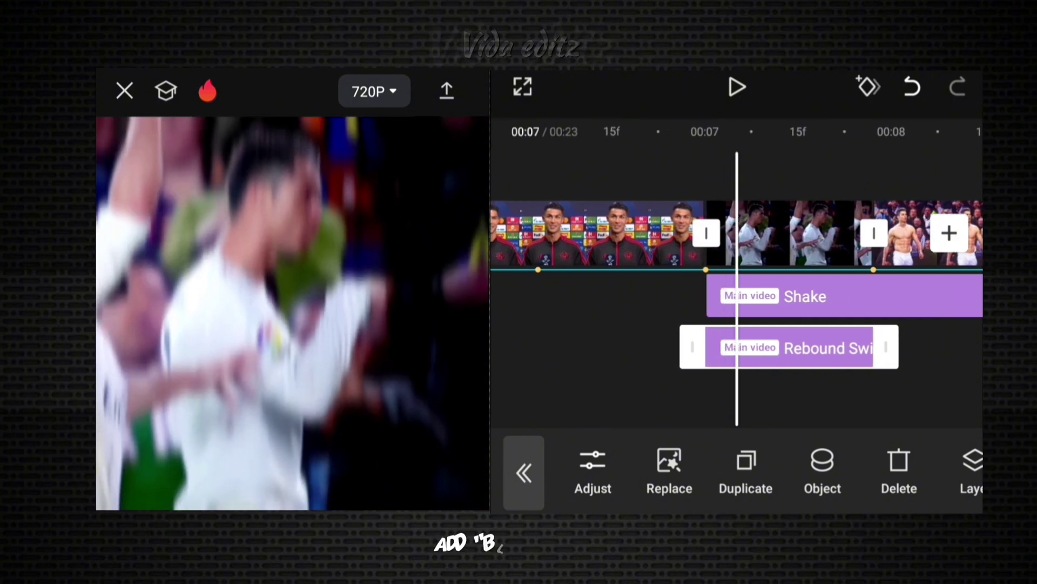
scroll(737, 232, "right", 3)
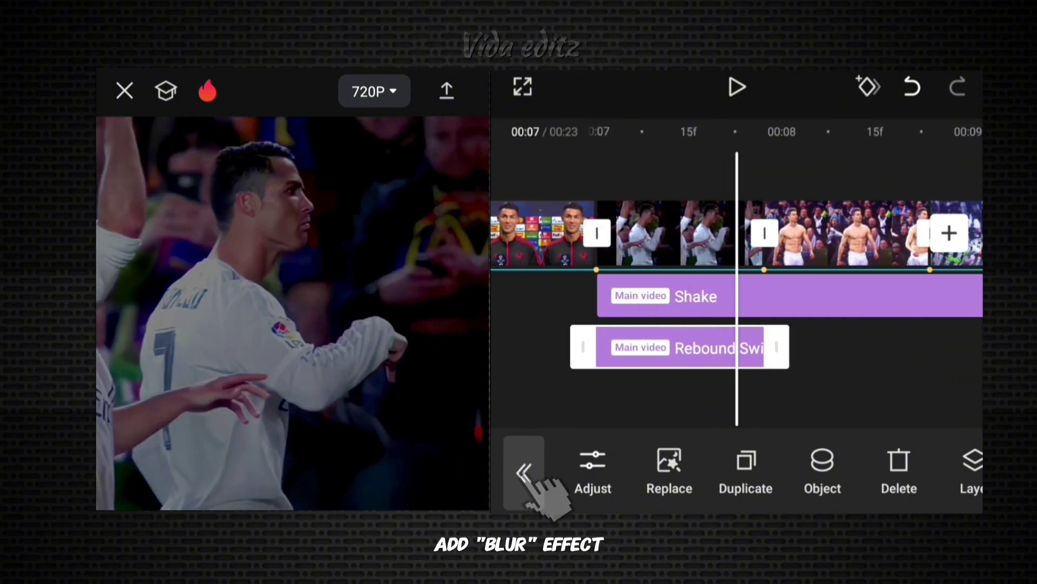
scroll(737, 232, "left", 3)
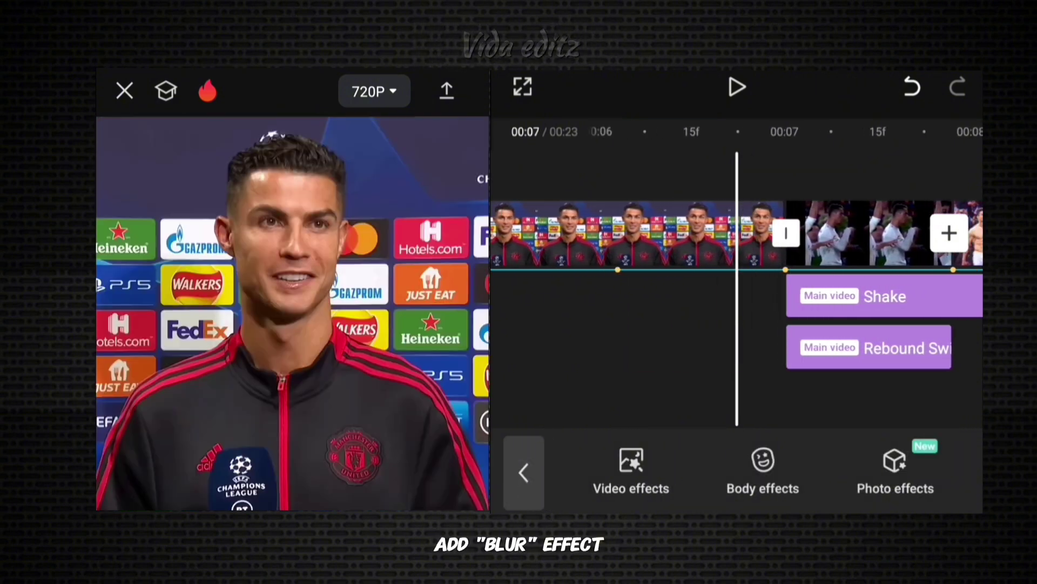
scroll(737, 232, "right", 1)
Apply Square Blur from the Opening & Closing effects with intensity 20 as a third layer
left_click(643, 470)
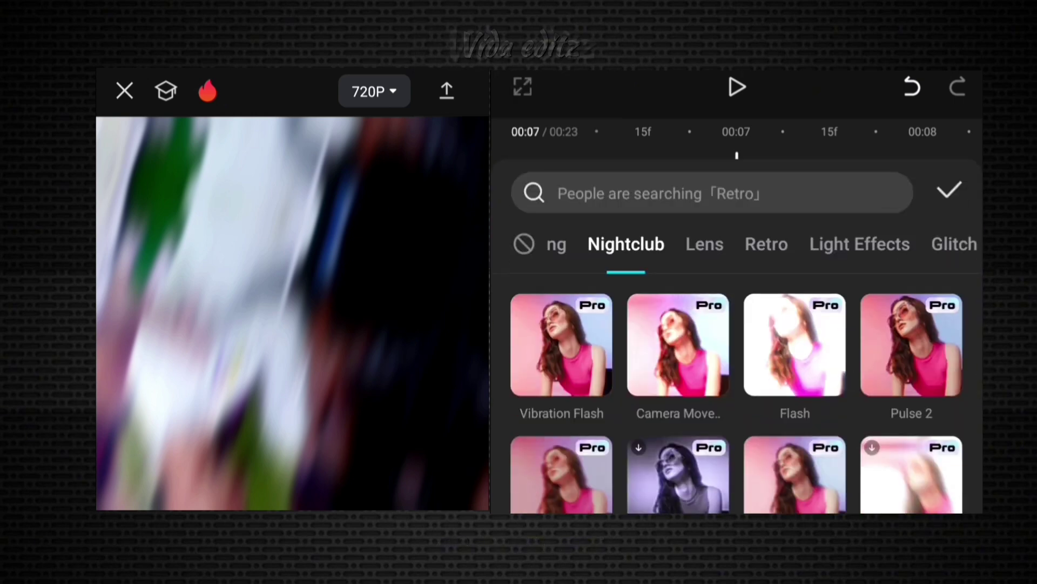
left_click_drag(622, 204, 778, 204)
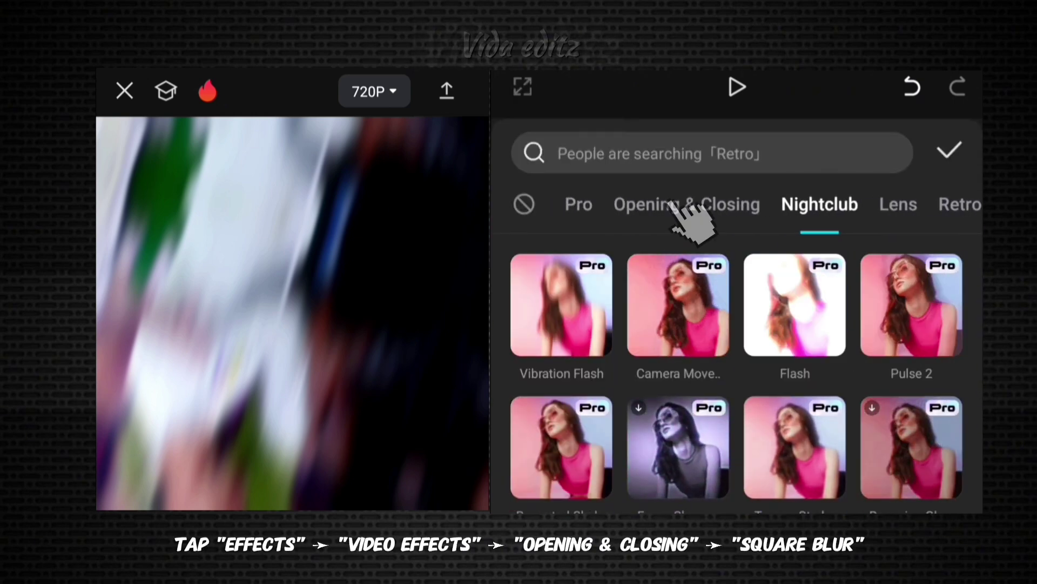
left_click(680, 206)
scroll(736, 378, "down", 3)
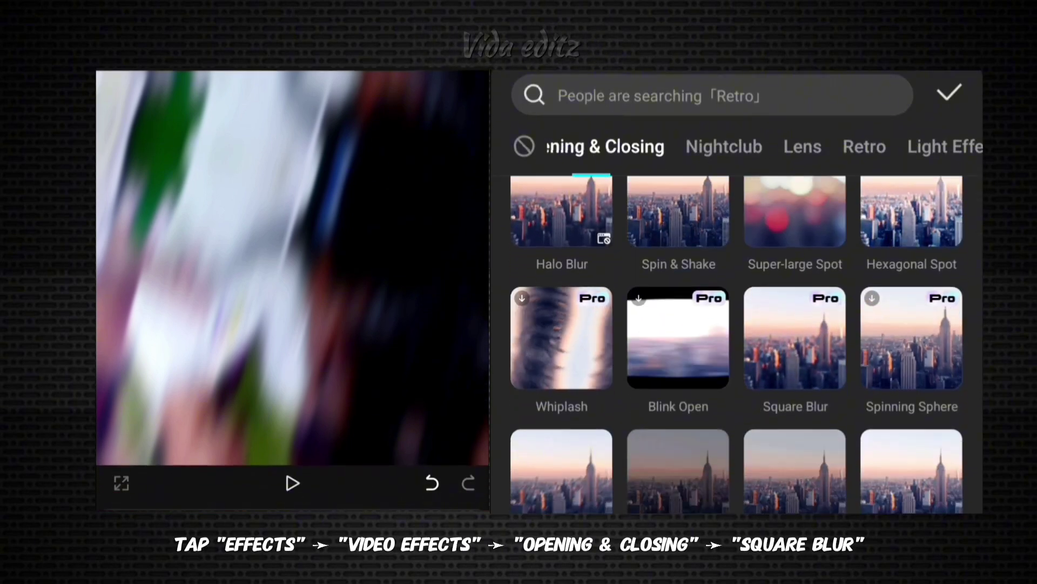
left_click(794, 319)
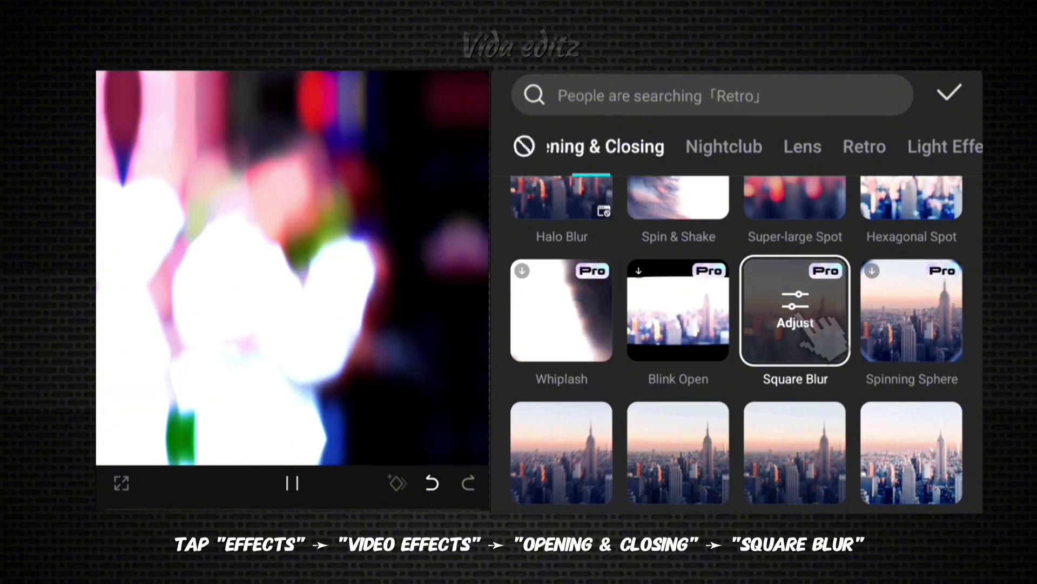
left_click(800, 308)
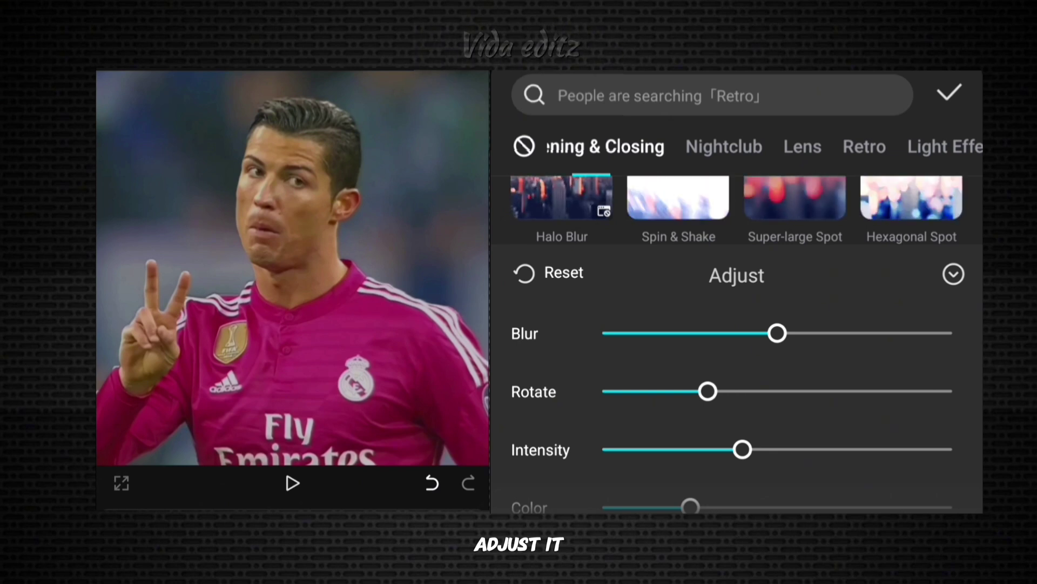
scroll(778, 411, "down", 1)
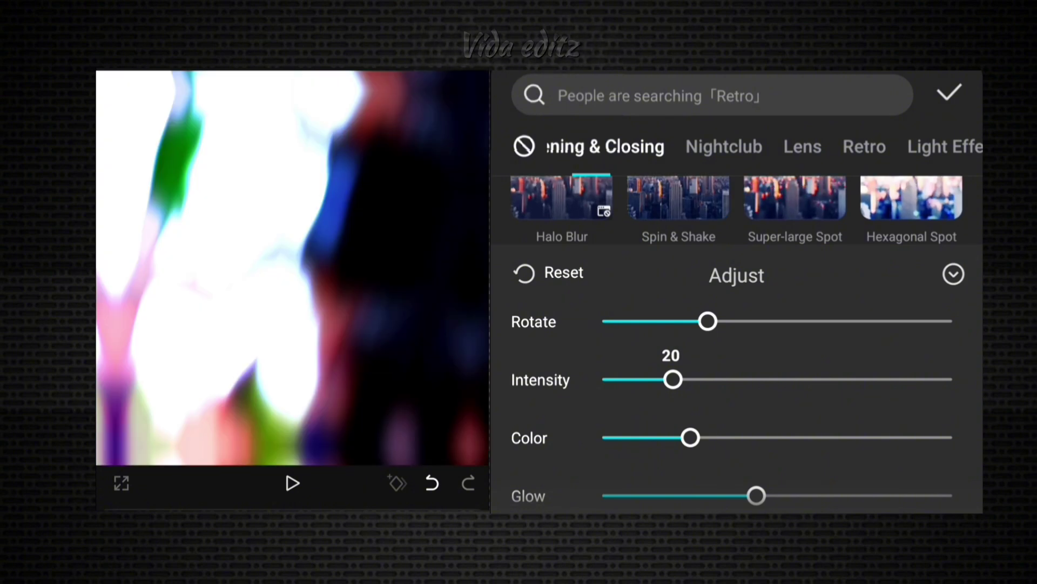
left_click(954, 273)
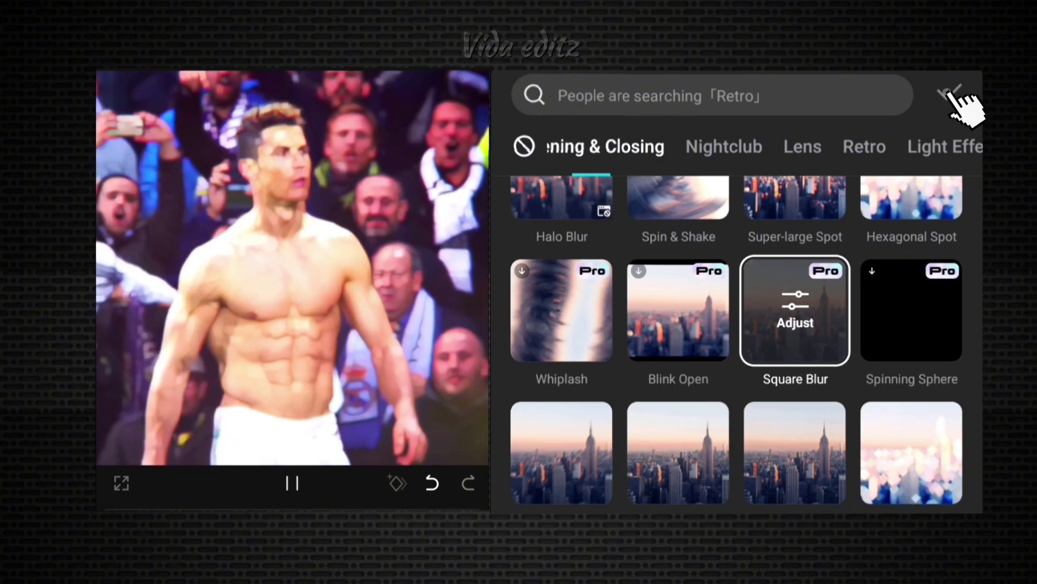
left_click(949, 93)
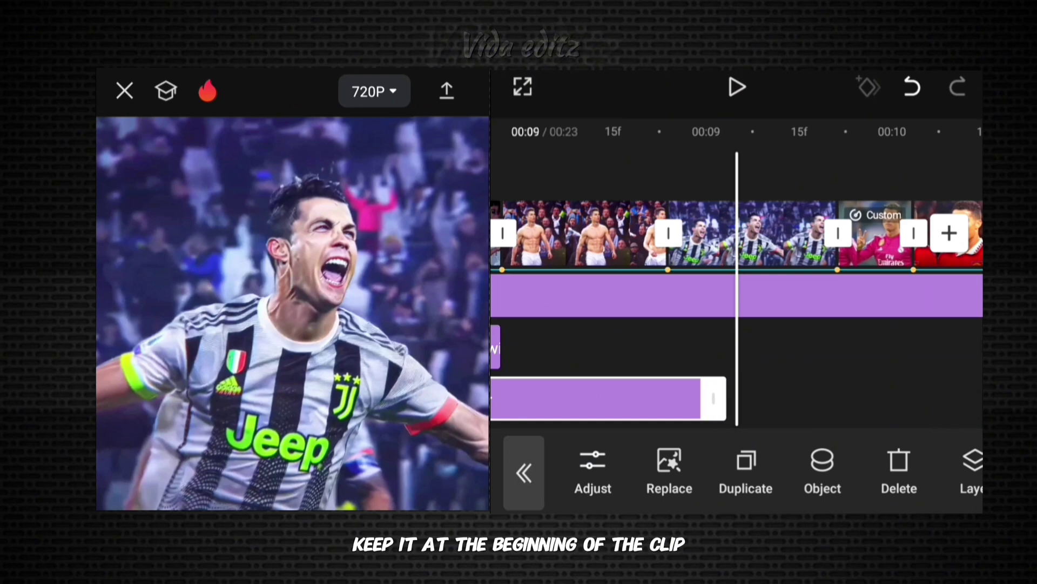
Trim the Square Blur effect to a brief span at the clip's start
left_click_drag(713, 398, 555, 398)
left_click_drag(652, 398, 595, 398)
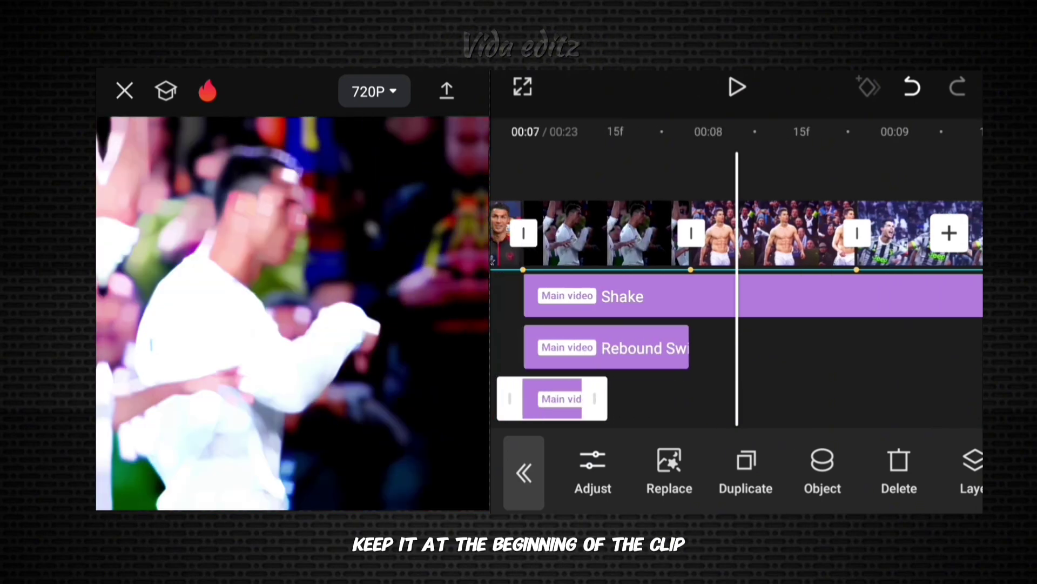
left_click_drag(703, 233, 740, 232)
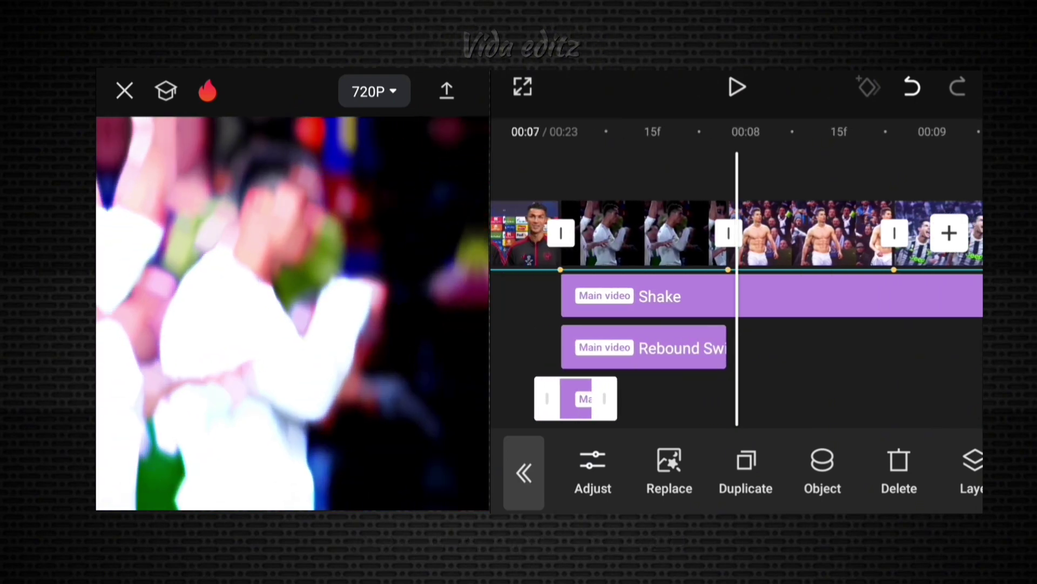
Duplicate Rebound Swing onto the following clip, then select the short Square Blur
left_click(826, 349)
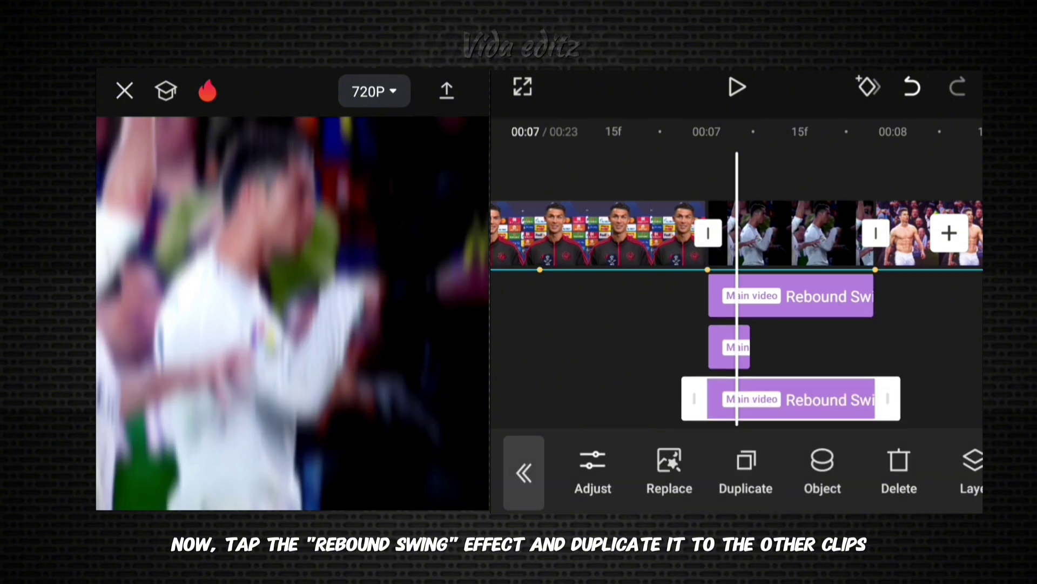
scroll(737, 232, "right", 3)
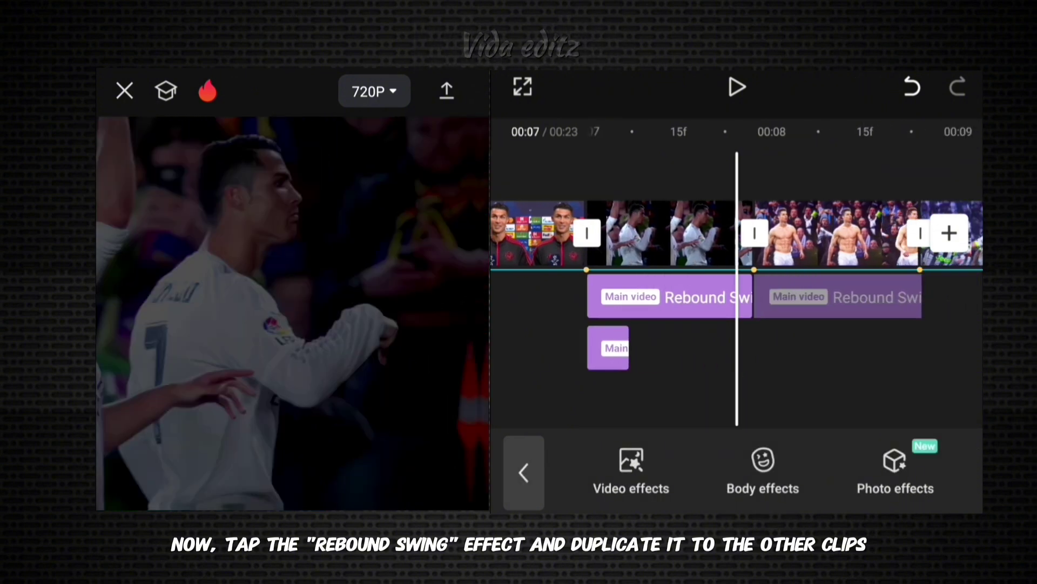
scroll(736, 232, "right", 2)
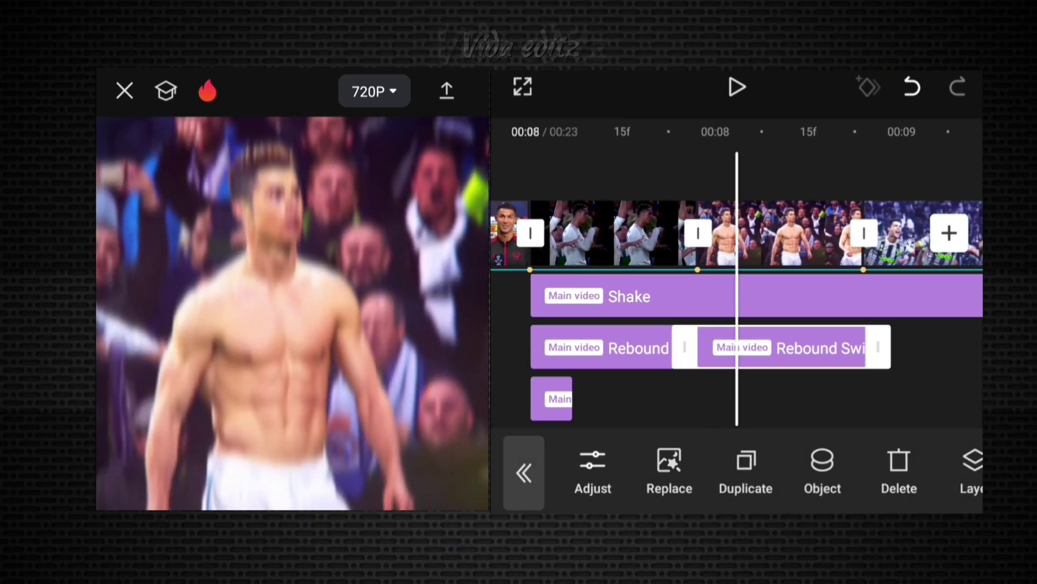
scroll(737, 232, "right", 6)
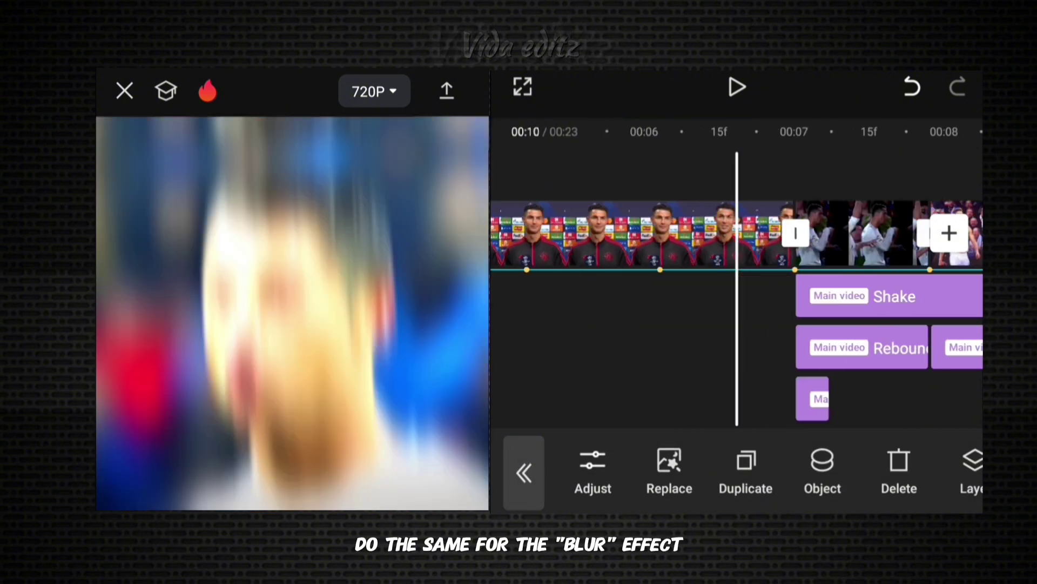
left_click(745, 401)
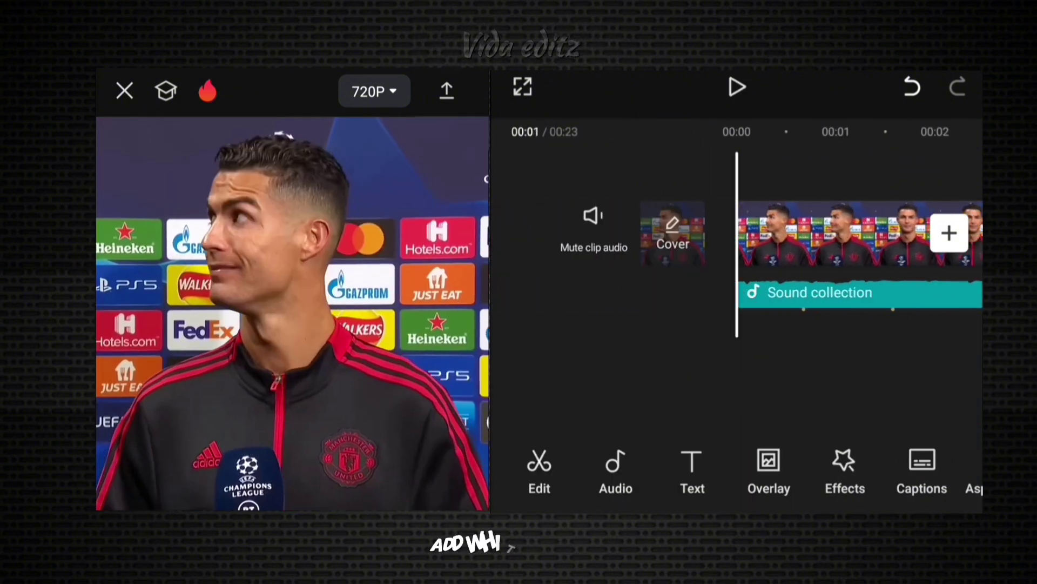
Add the 3-second white overlay clip, blended in Overlay mode at strength 62
left_click(776, 470)
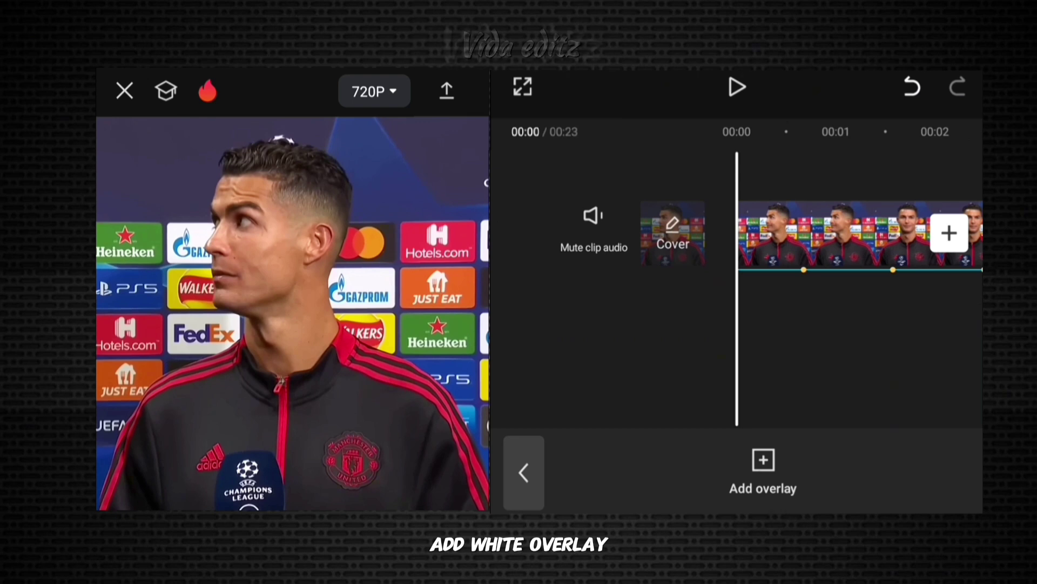
left_click(762, 465)
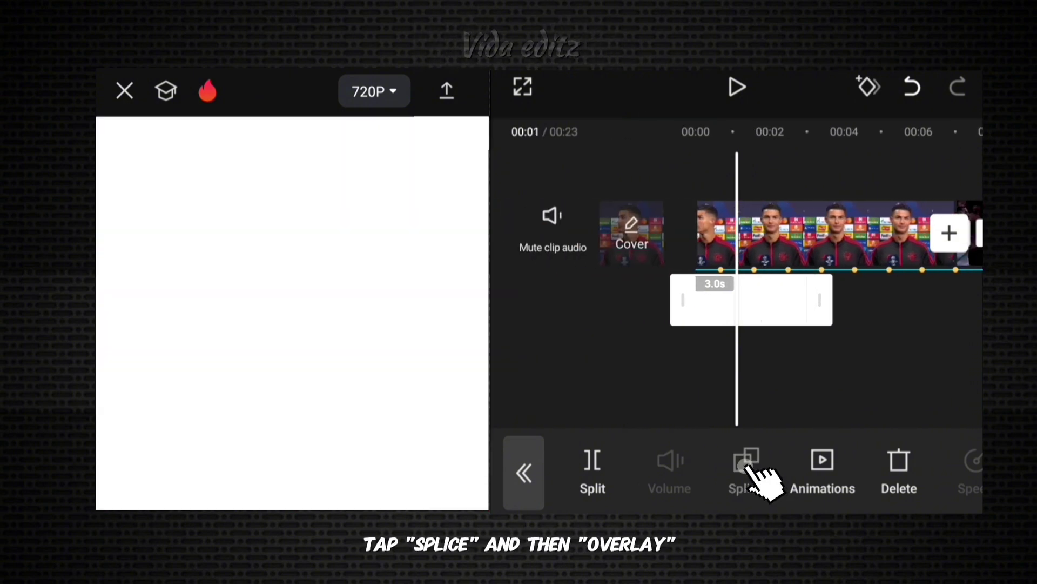
left_click(746, 461)
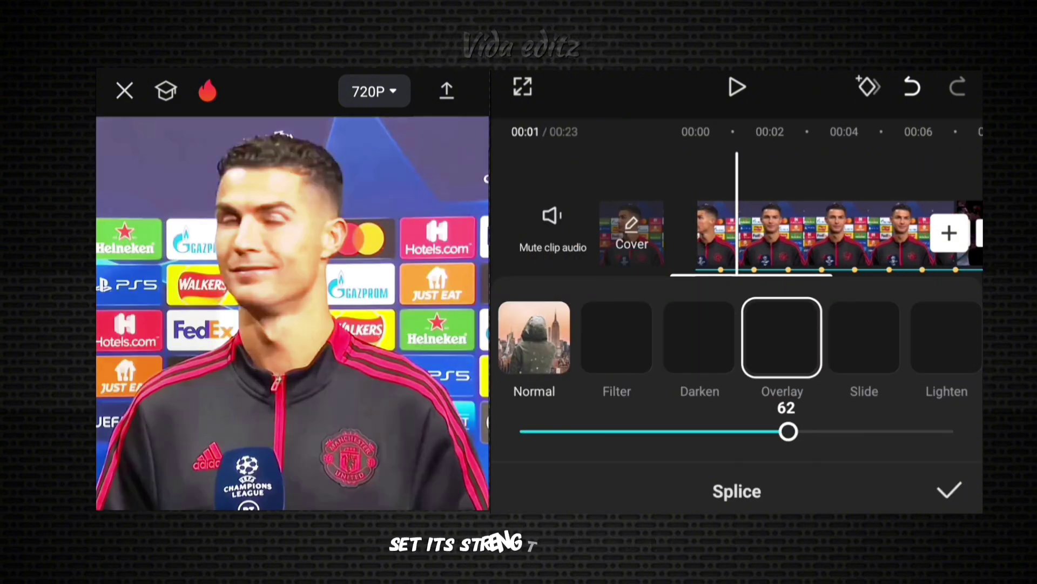
left_click(949, 489)
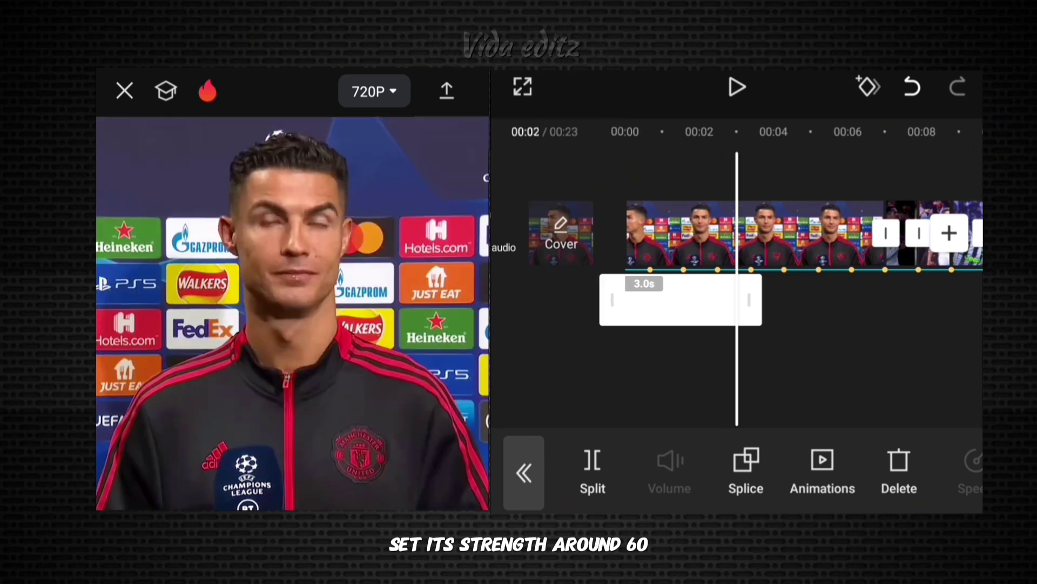